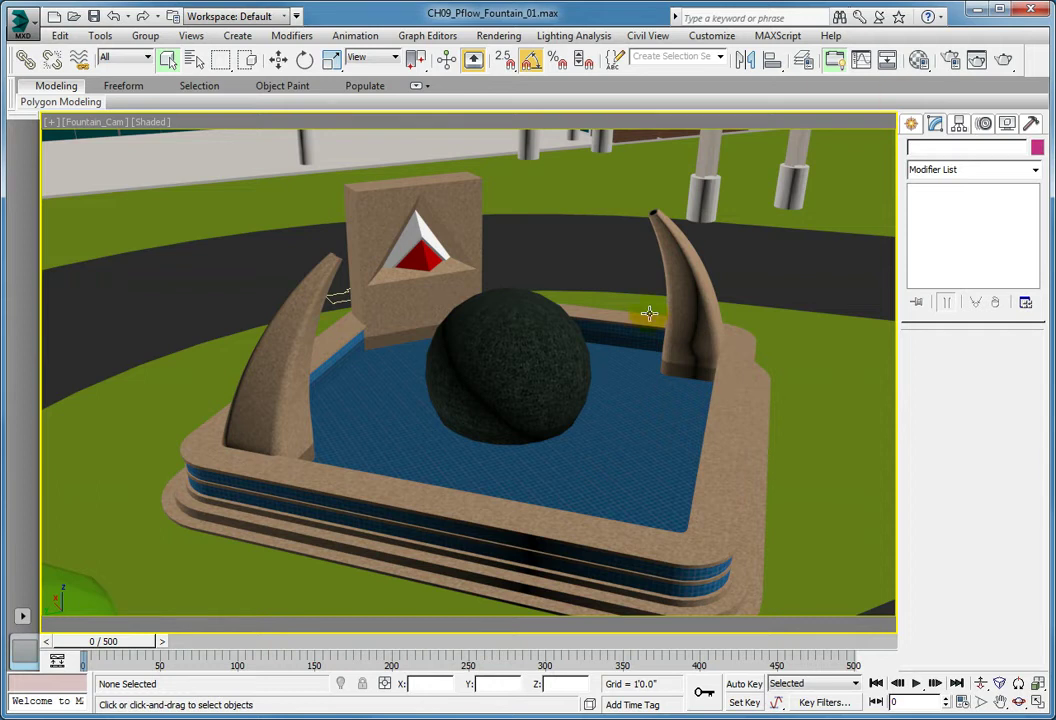
# Step: Apply the PFlow Collision Shape (WSM) modifier to the Granite Sphere in the middle of the fountain
pyautogui.click(500, 349)
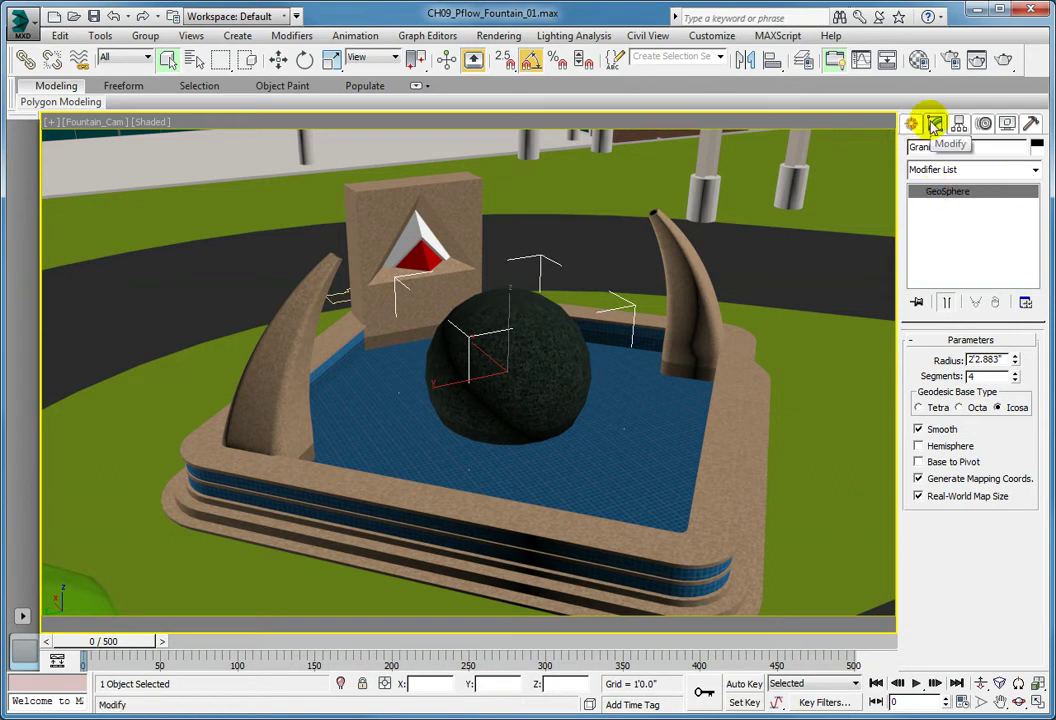
pyautogui.click(1035, 170)
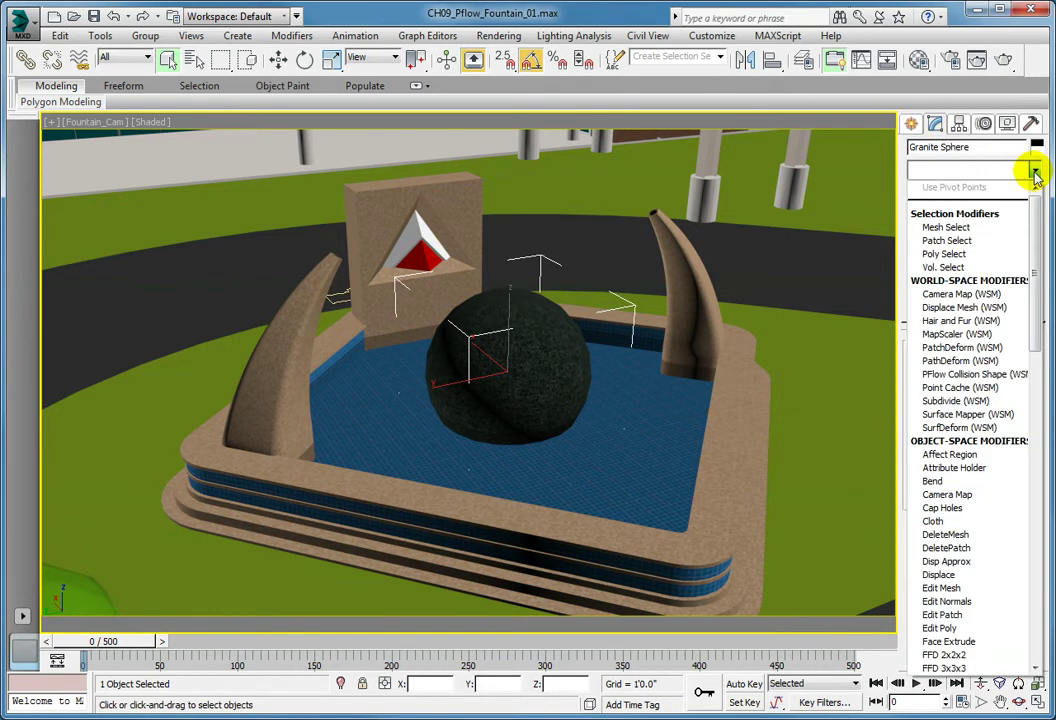
pyautogui.click(985, 375)
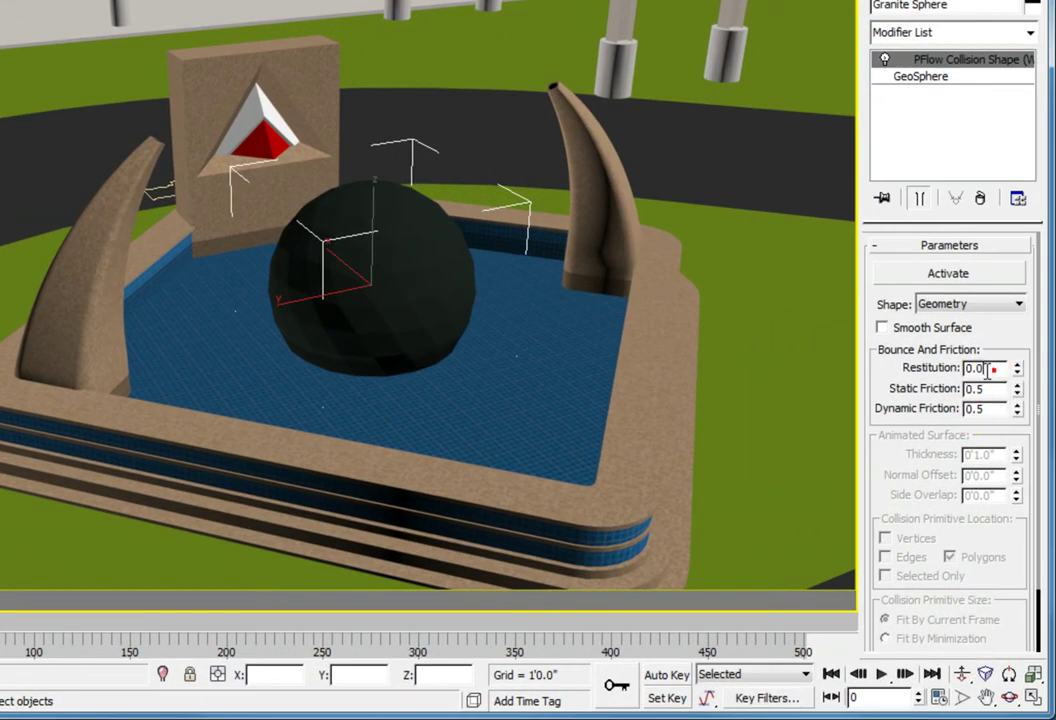
# Step: Set the Granite Sphere collision shape's restitution to 0.5 and both its static and dynamic friction to 0.1
pyautogui.doubleClick(990, 369)
pyautogui.write('0.5')
pyautogui.press('Return')
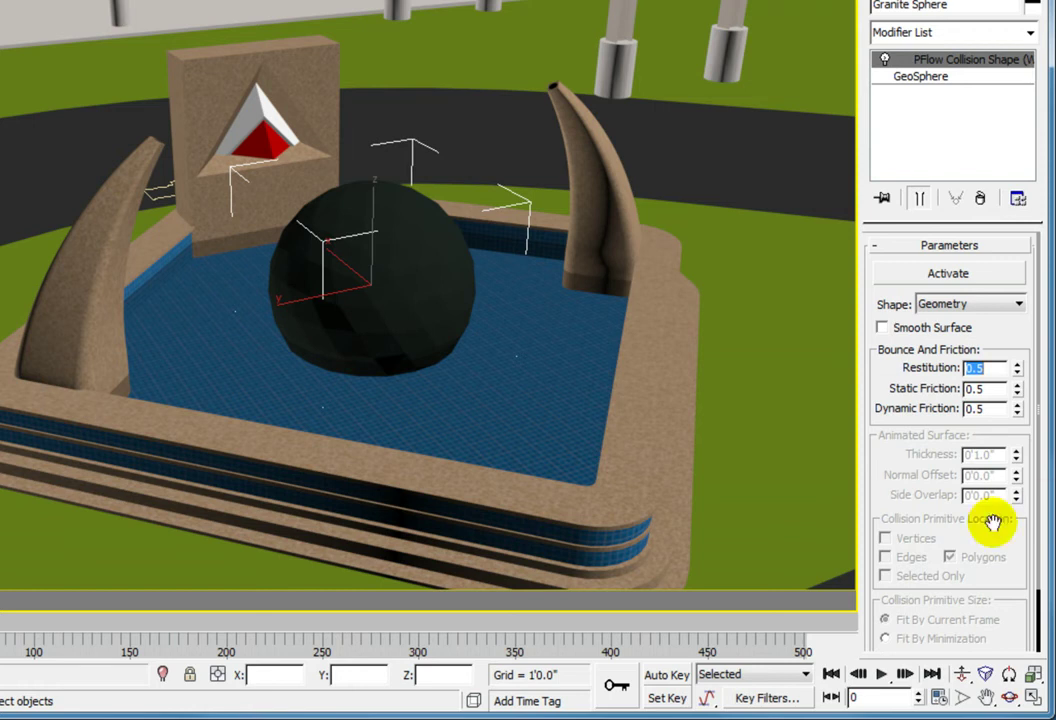
pyautogui.click(989, 389)
pyautogui.moveTo(989, 389); pyautogui.dragTo(893, 389)
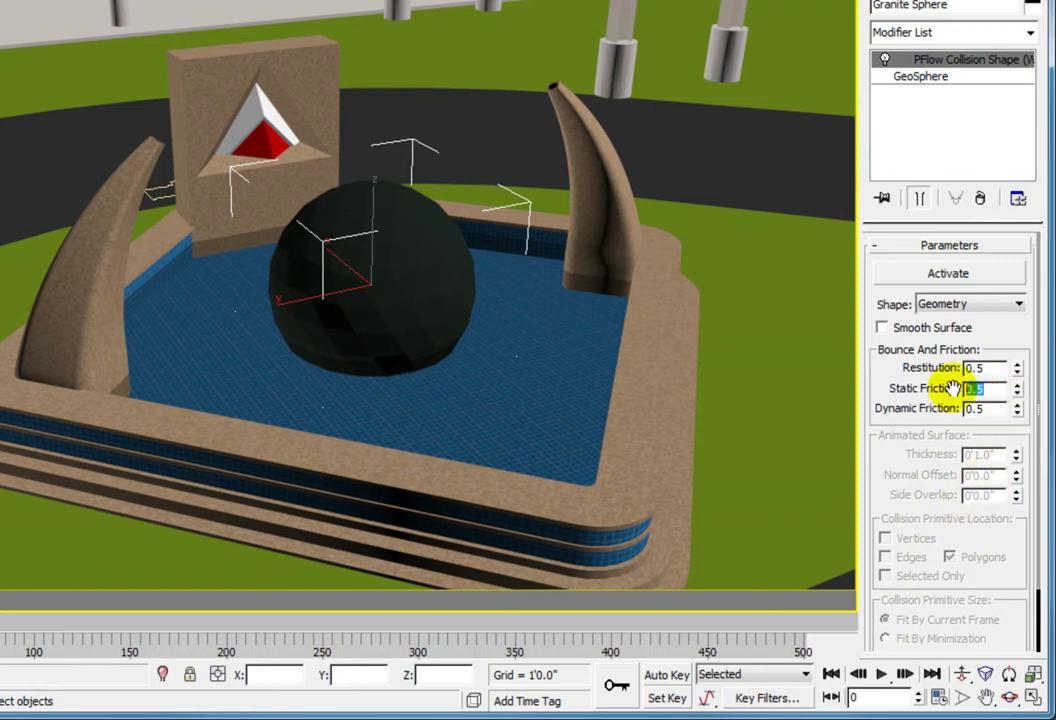
pyautogui.write('0.1')
pyautogui.press('Return')
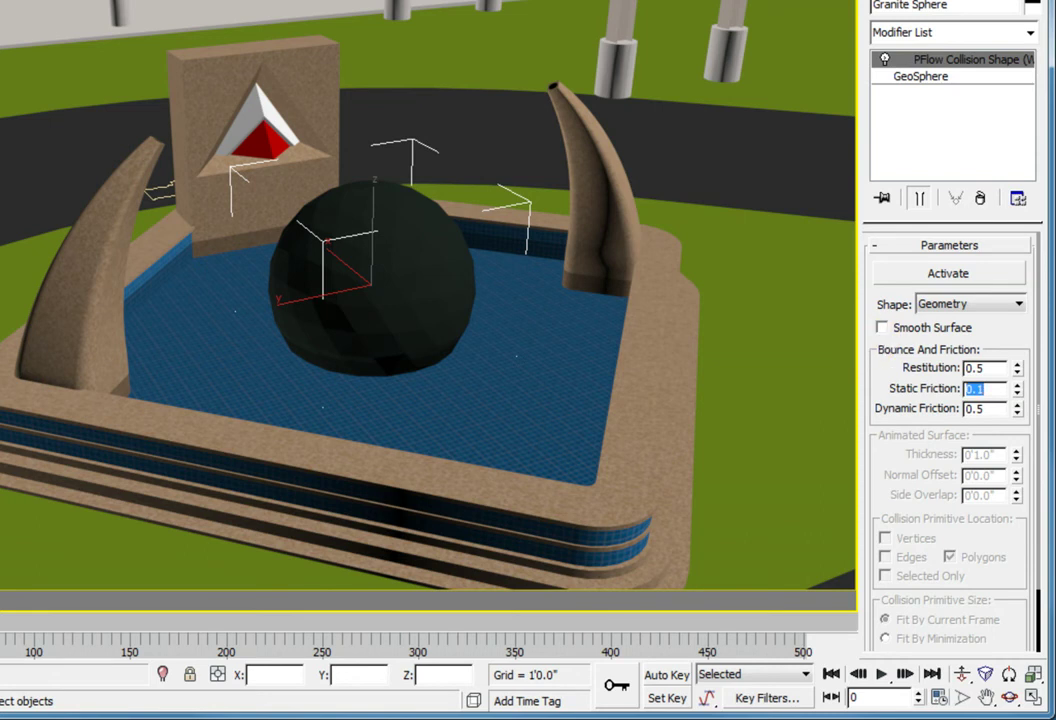
pyautogui.doubleClick(975, 408)
pyautogui.write('0.1')
pyautogui.press('Return')
# Step: Enable Smooth Surface for the Granite Sphere's collision shape and activate it
pyautogui.click(883, 328)
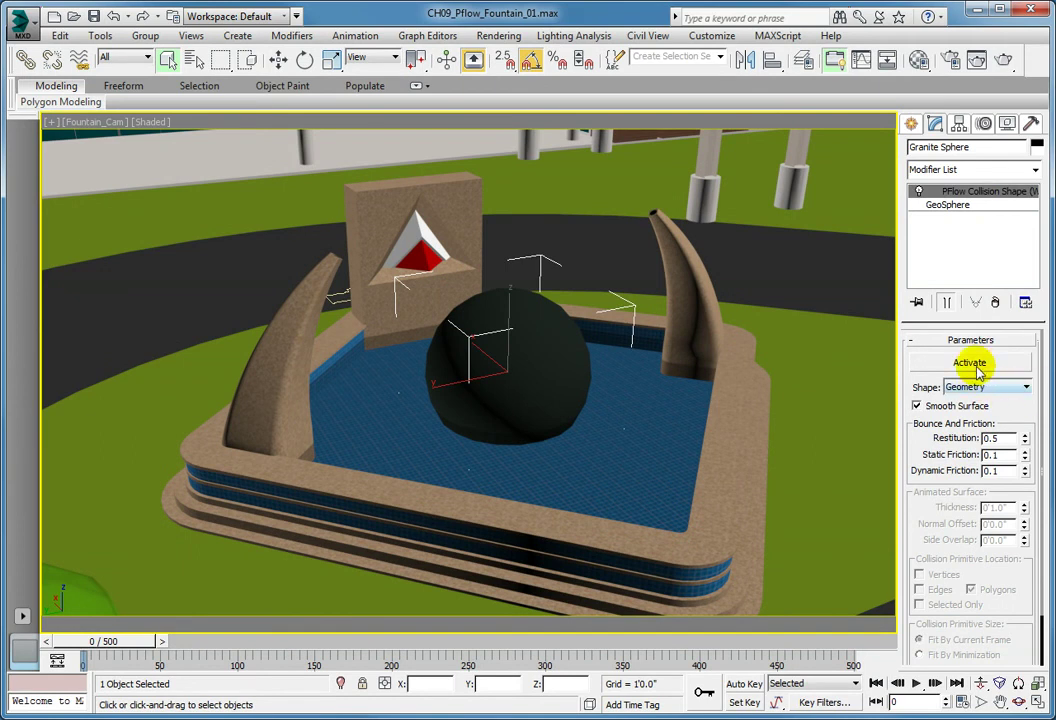
pyautogui.click(1012, 364)
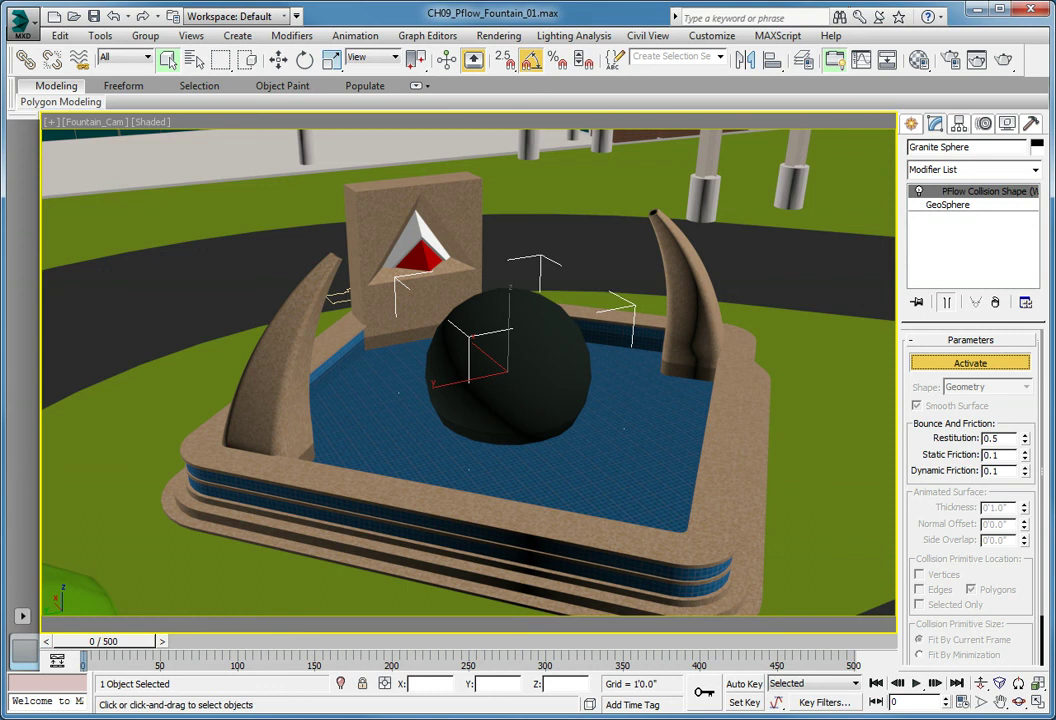
# Step: Apply the PFlow Collision Shape (WSM) modifier to the Fountain Water object and set its shape to Plane
pyautogui.click(632, 472)
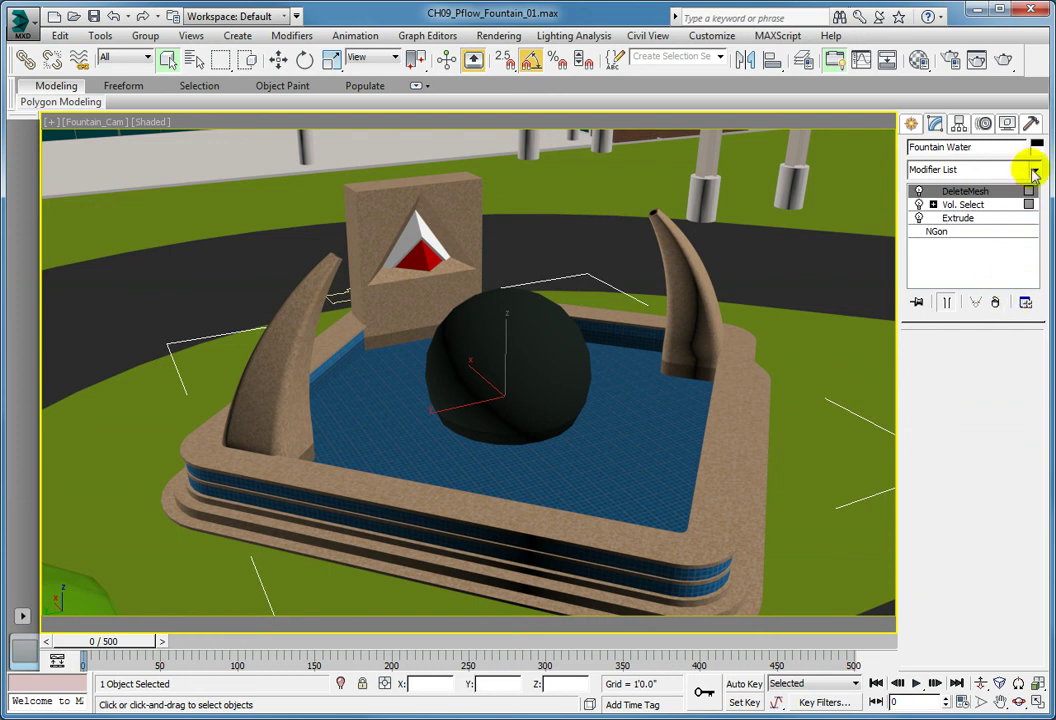
pyautogui.click(1033, 169)
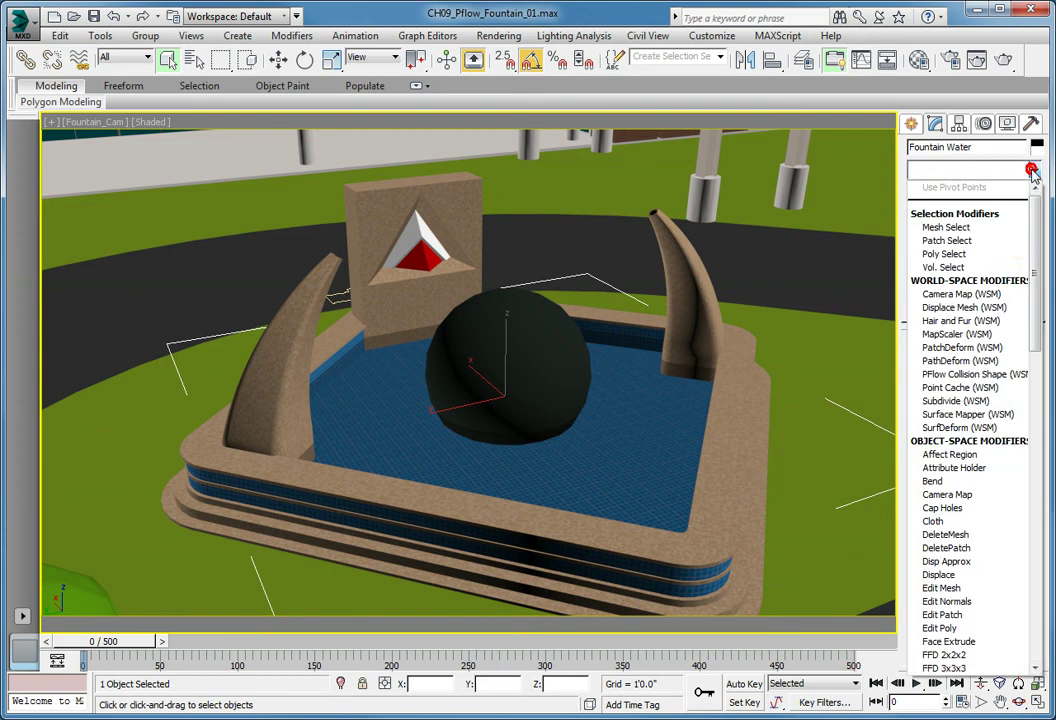
pyautogui.click(1008, 375)
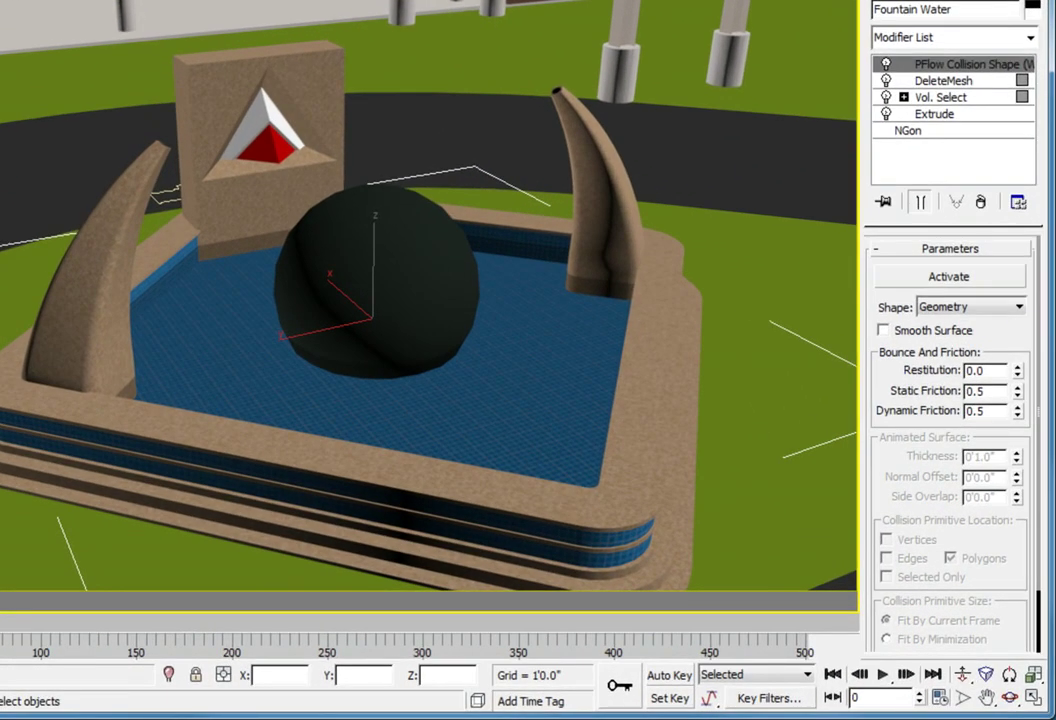
pyautogui.click(969, 307)
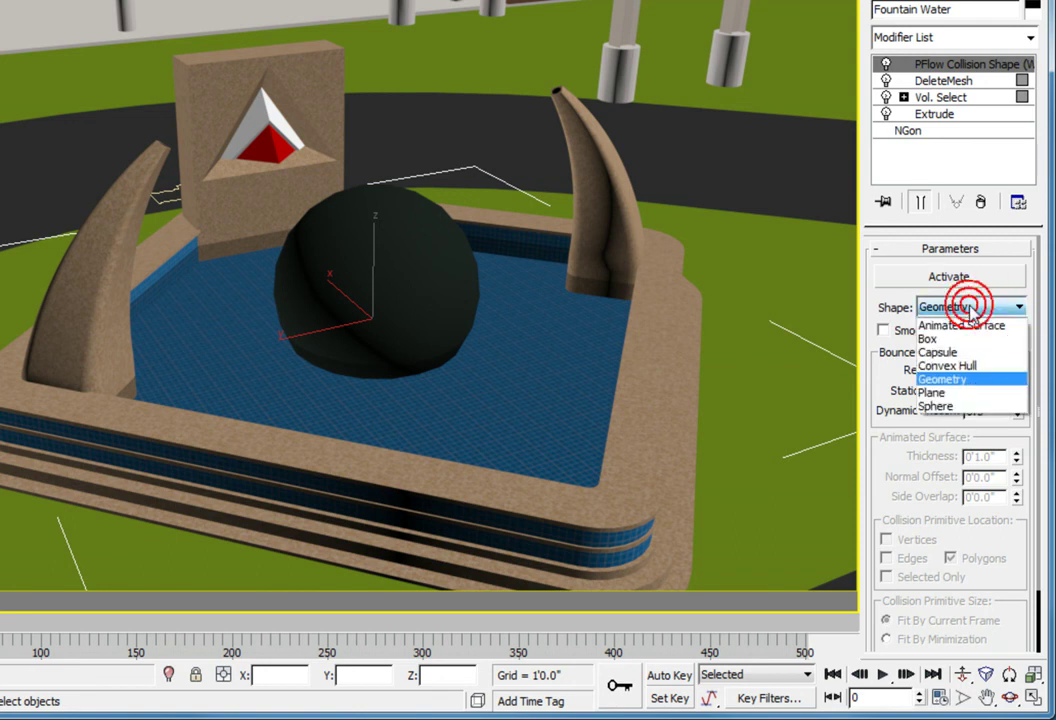
pyautogui.click(963, 394)
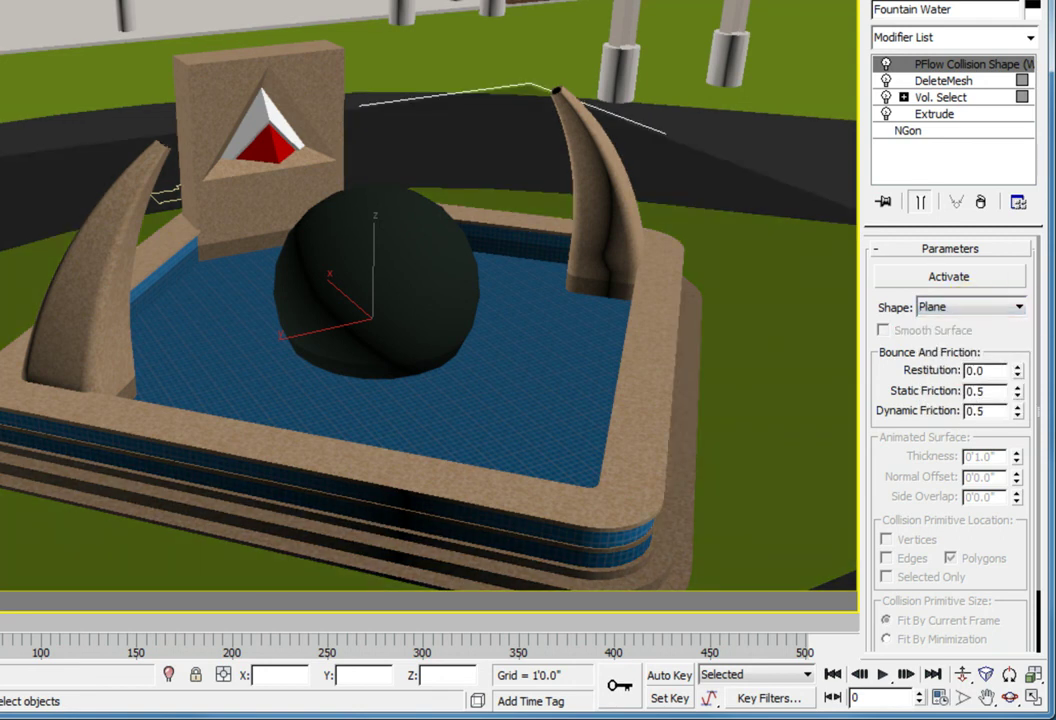
# Step: Set the Fountain Water collision shape's restitution to 0.3 and its static and dynamic friction to 0.1, and activate it
pyautogui.doubleClick(974, 370)
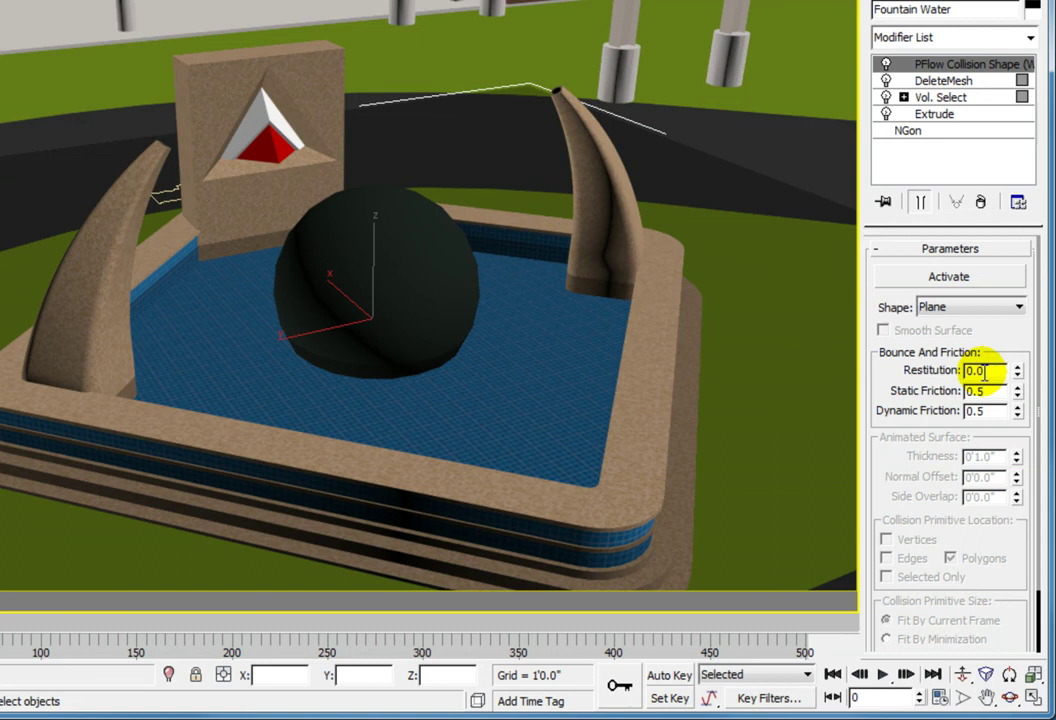
pyautogui.write('0.3')
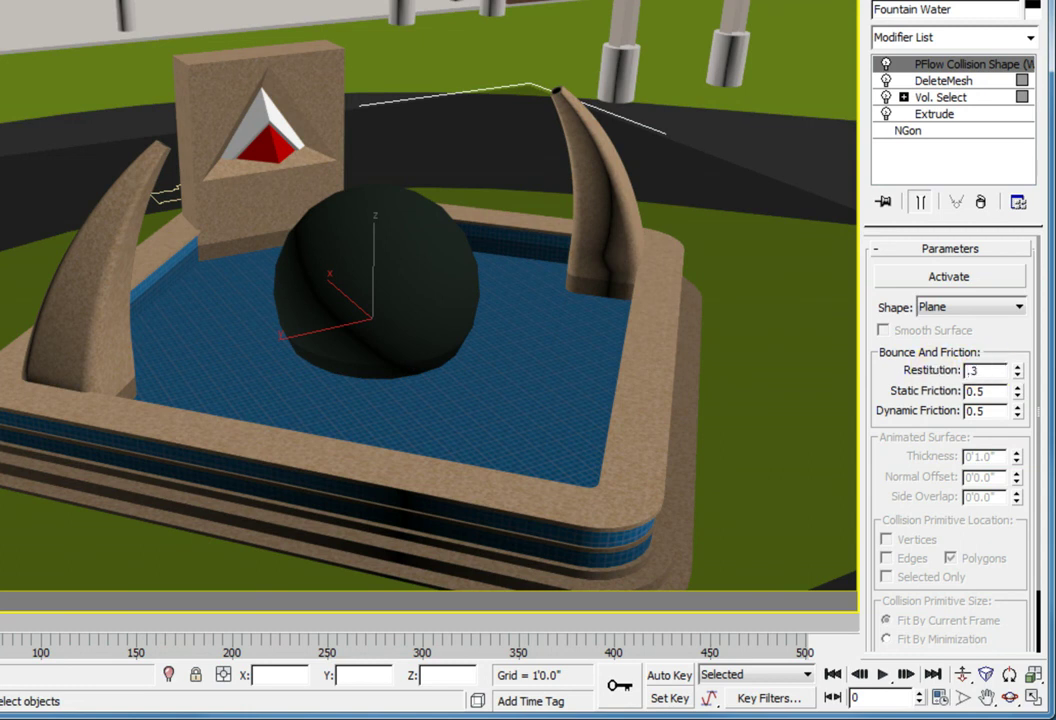
pyautogui.press('Return')
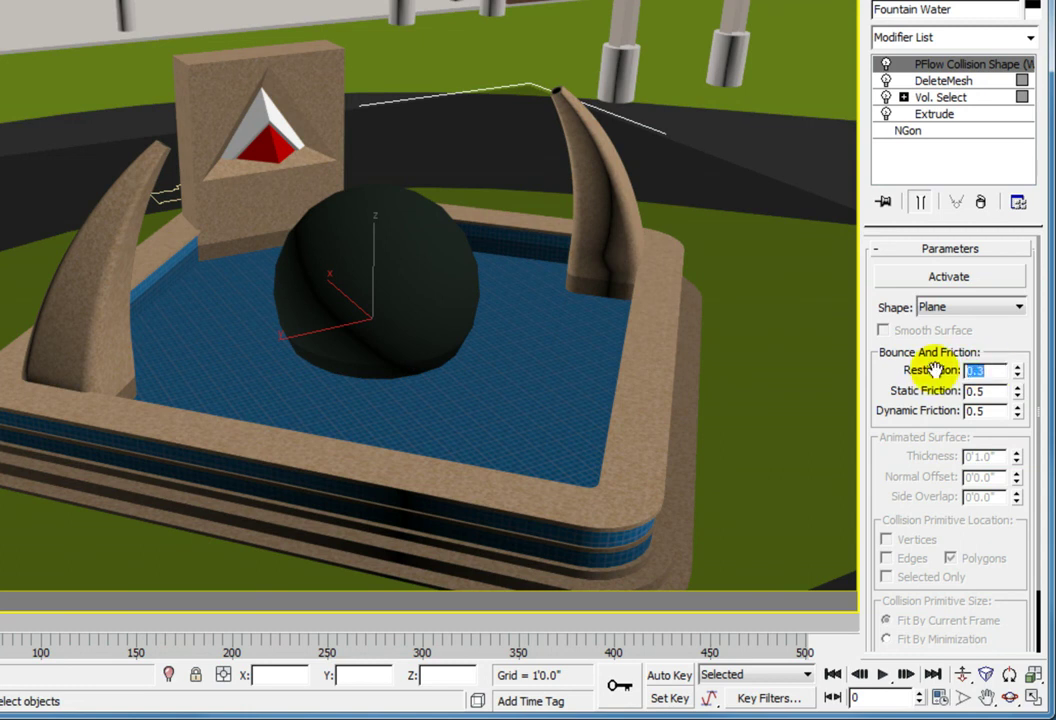
pyautogui.doubleClick(985, 391)
pyautogui.write('0.1')
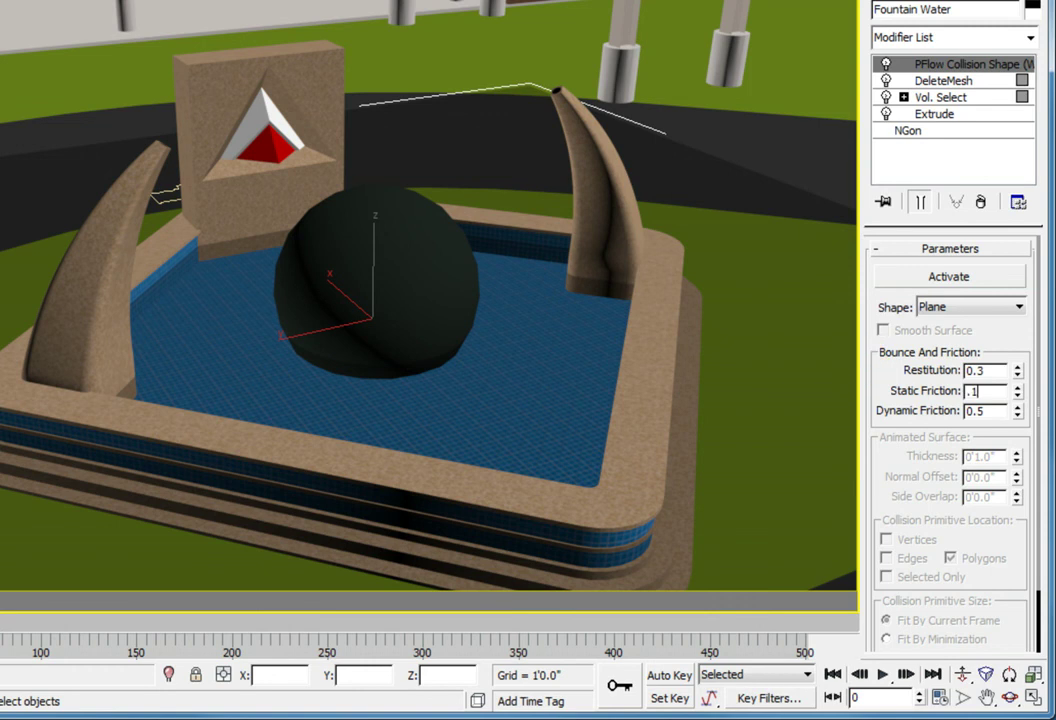
pyautogui.press('Return')
pyautogui.doubleClick(980, 411)
pyautogui.write('.1')
pyautogui.press('Return')
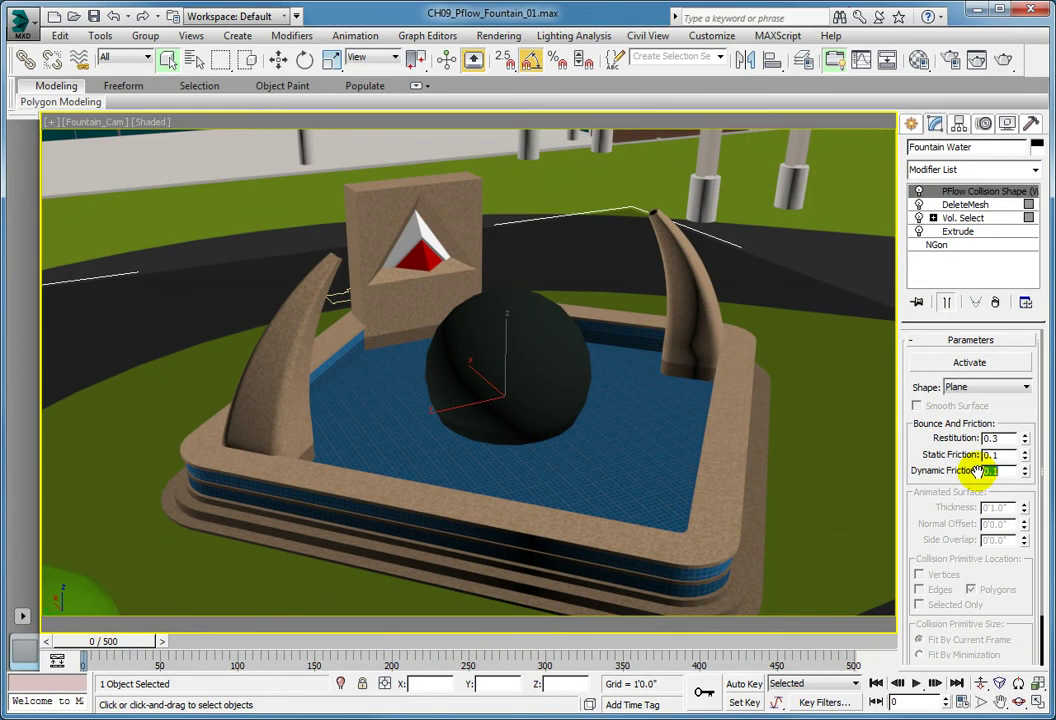
pyautogui.click(966, 362)
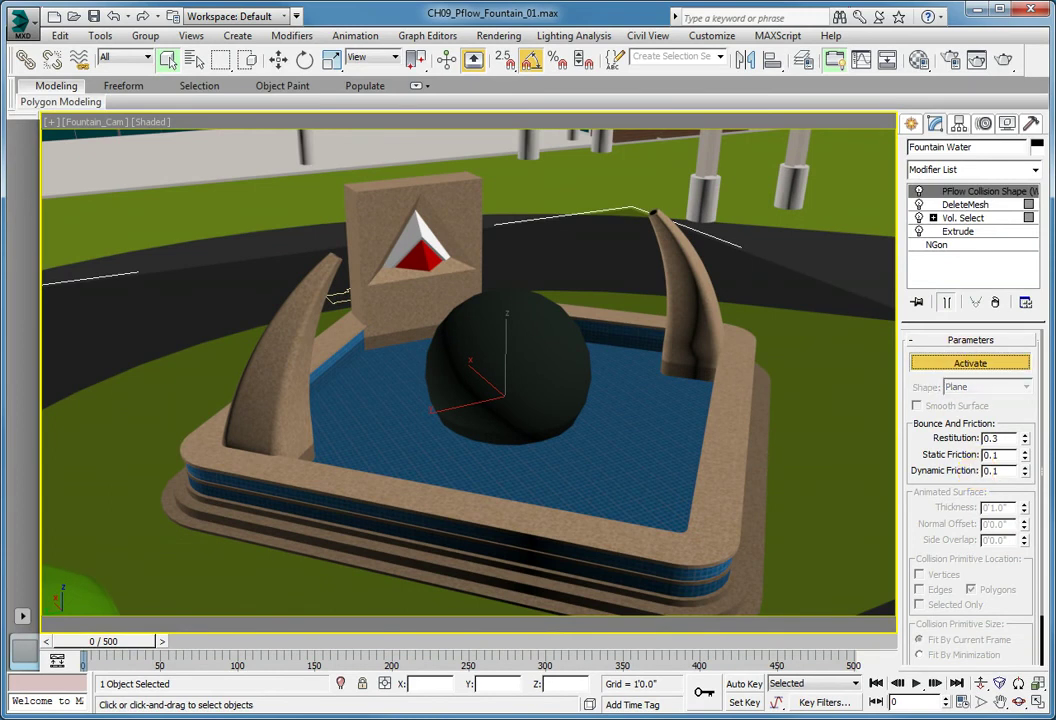